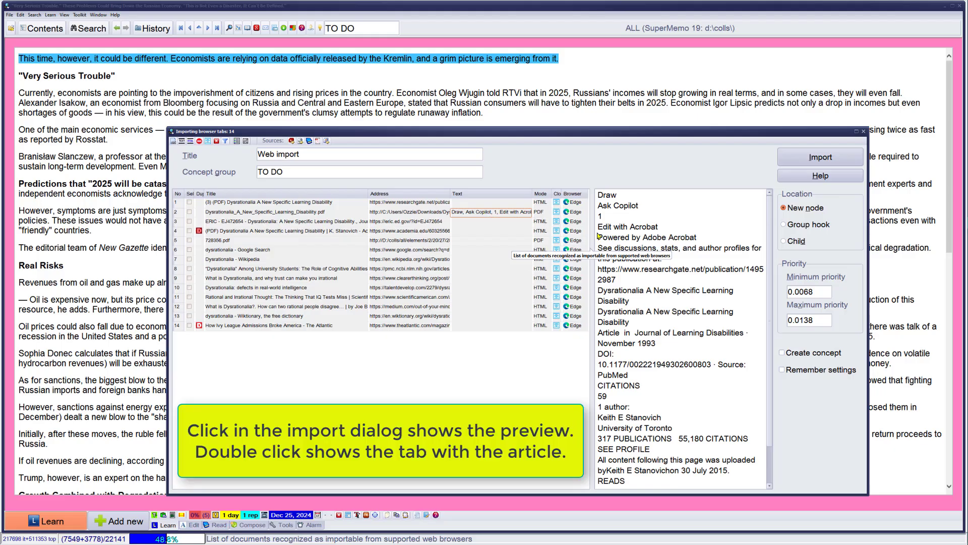
- Scroll the Dysrationalia PDF preview to the end of its extracted text
{"action": "left_click_drag", "start_coordinate": [770, 248], "coordinate": [767, 308]}
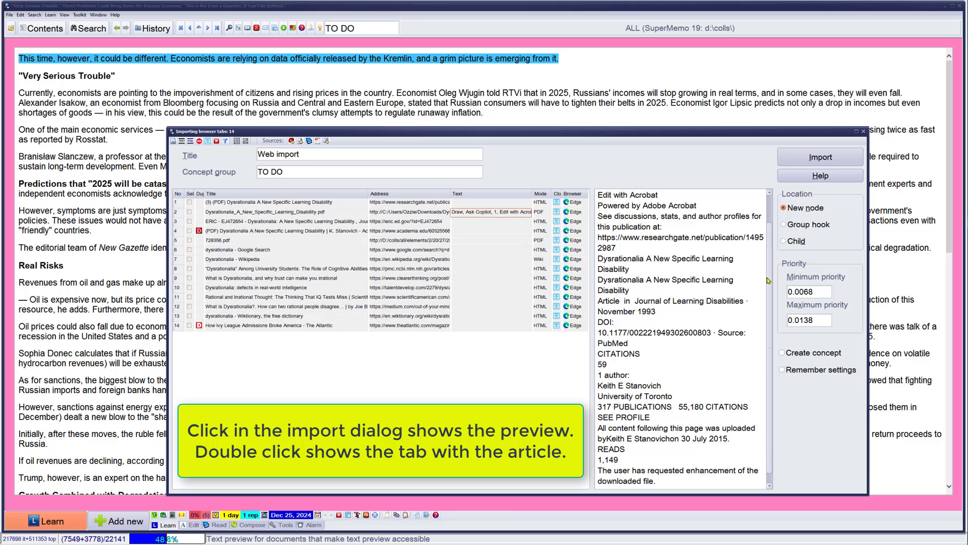
- Show the Dysrationalia PDF in its Edge tab and scroll down through its pages
{"action": "double_click", "coordinate": [299, 214]}
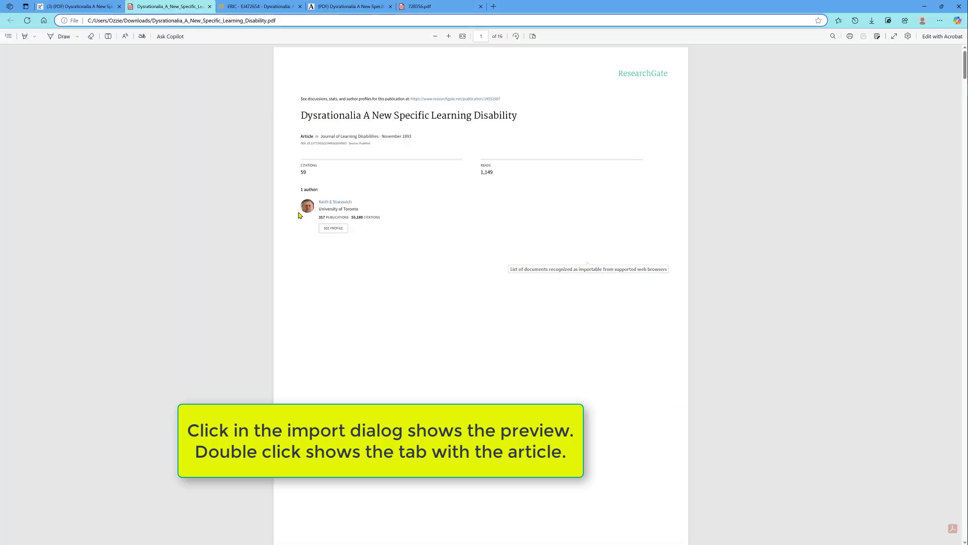
{"action": "scroll", "coordinate": [433, 236], "scroll_direction": "down", "scroll_amount": 4}
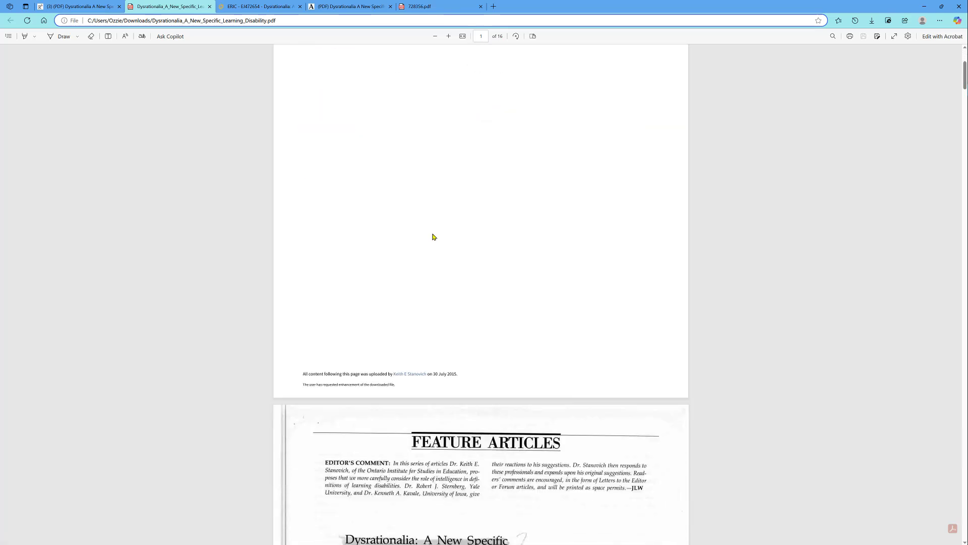
{"action": "scroll", "coordinate": [432, 237], "scroll_direction": "down", "scroll_amount": 2}
{"action": "scroll", "coordinate": [432, 236], "scroll_direction": "down", "scroll_amount": 1}
{"action": "scroll", "coordinate": [432, 236], "scroll_direction": "down", "scroll_amount": 2}
{"action": "scroll", "coordinate": [432, 237], "scroll_direction": "down", "scroll_amount": 2}
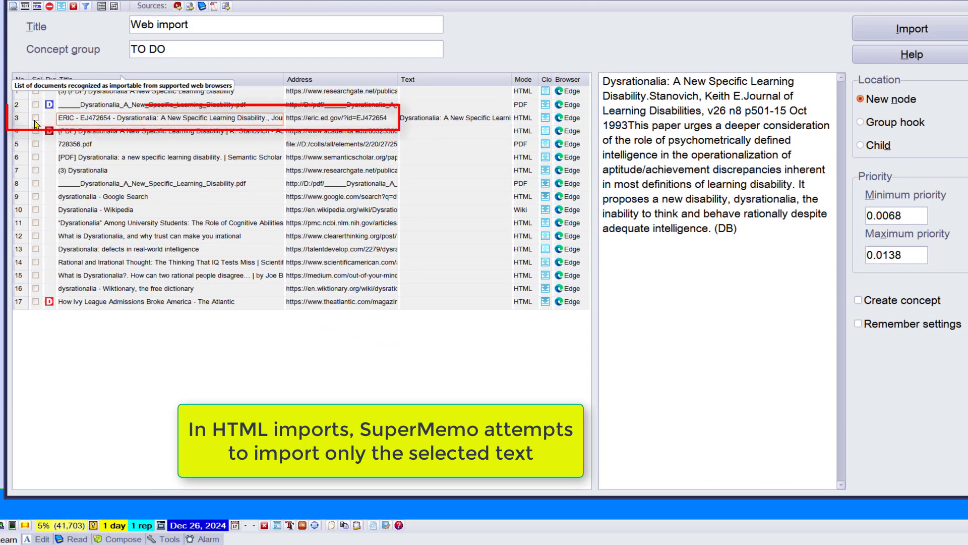
- Mark the ERIC EJ472654 tab and import it into the collection
{"action": "left_click", "coordinate": [35, 117]}
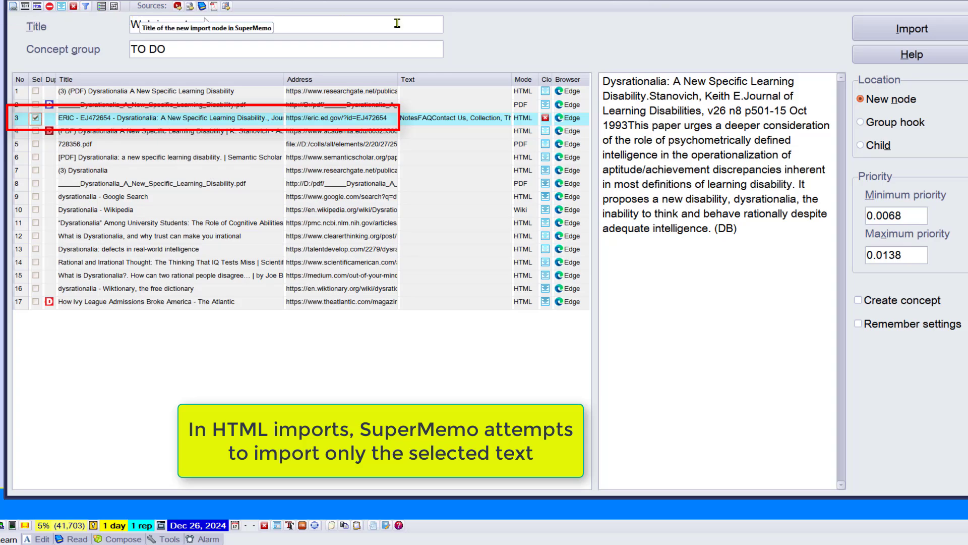
{"action": "left_click", "coordinate": [897, 30]}
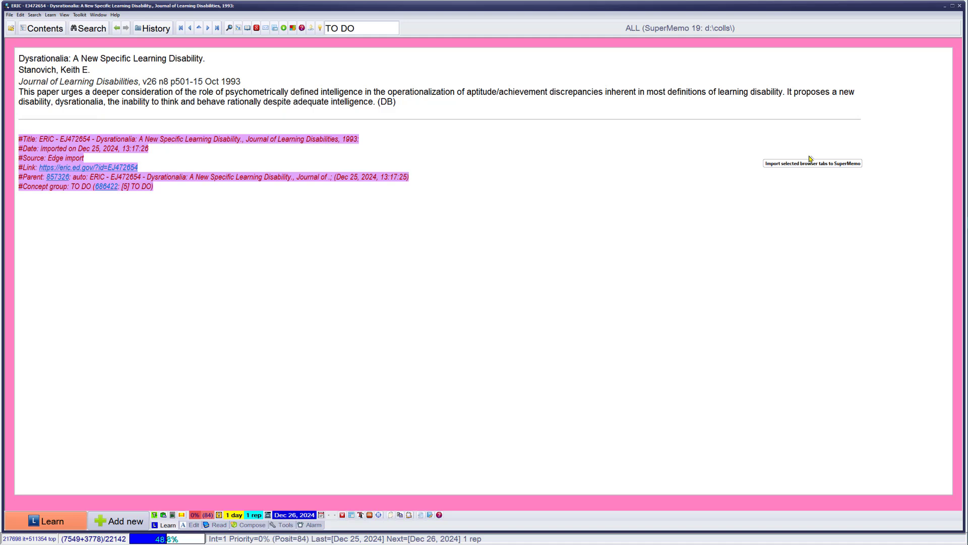
- Apply the PDF Picture template to the ERIC element
{"action": "key", "text": "ctrl+shift+m"}
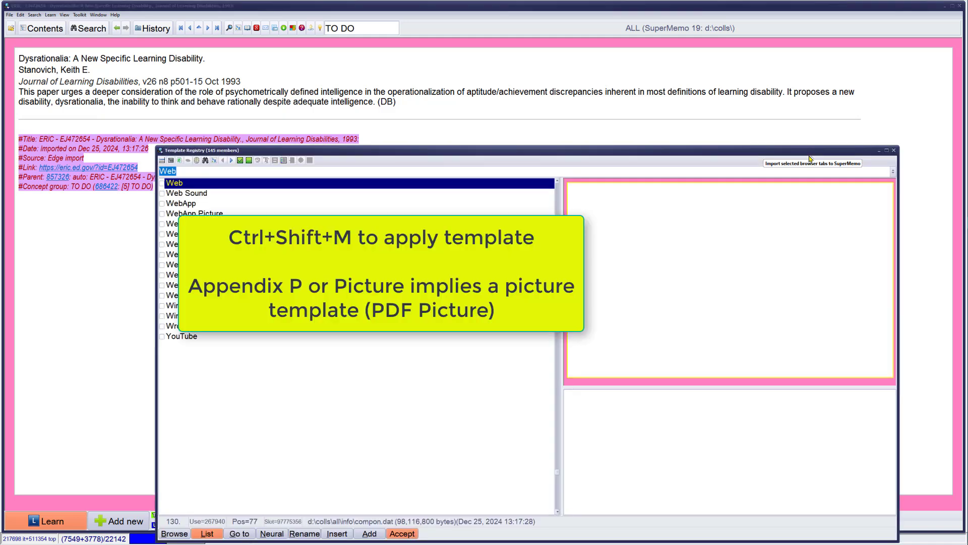
{"action": "type", "text": "p"}
{"action": "key", "text": "Down"}
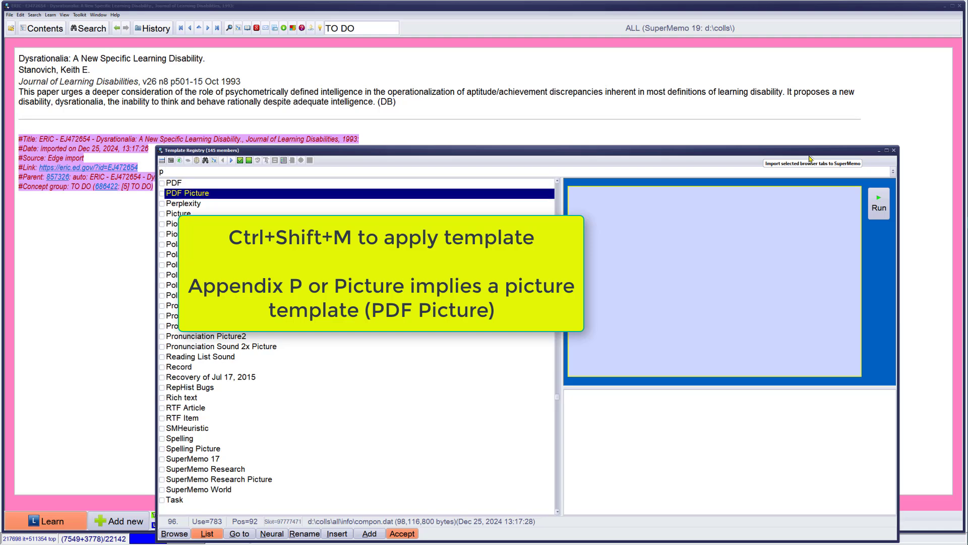
{"action": "key", "text": "Return"}
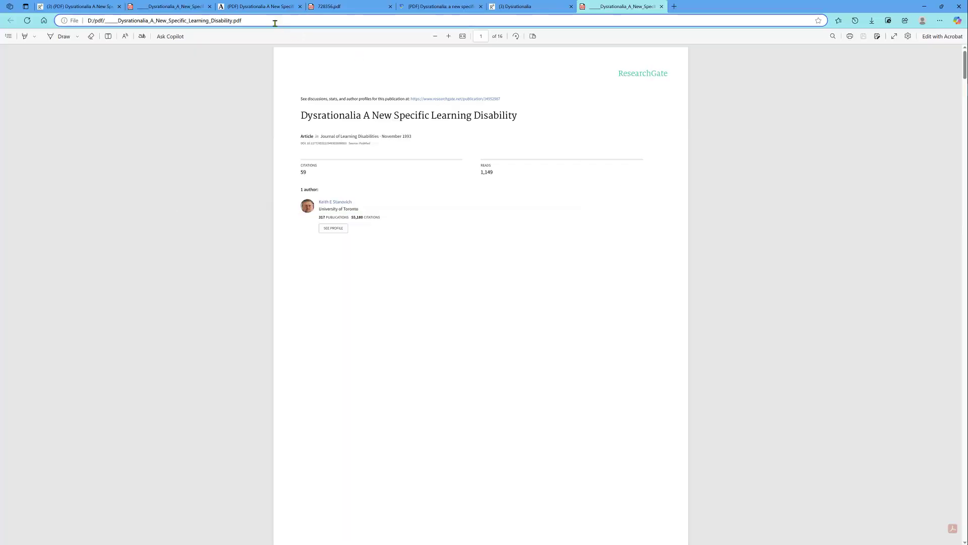
- Import the Dysrationalia PDF into the file component from its copied Edge path
{"action": "left_click", "coordinate": [275, 24]}
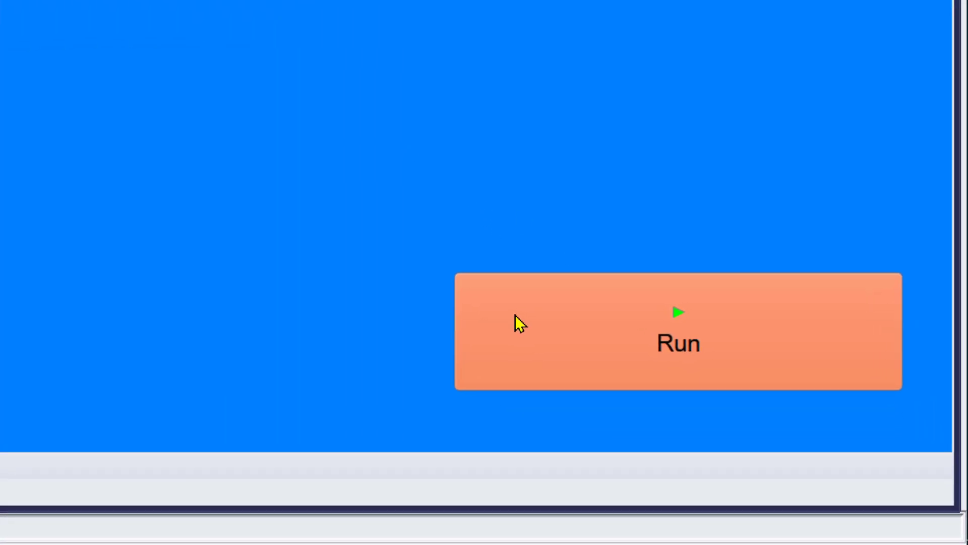
{"action": "right_click", "coordinate": [485, 294]}
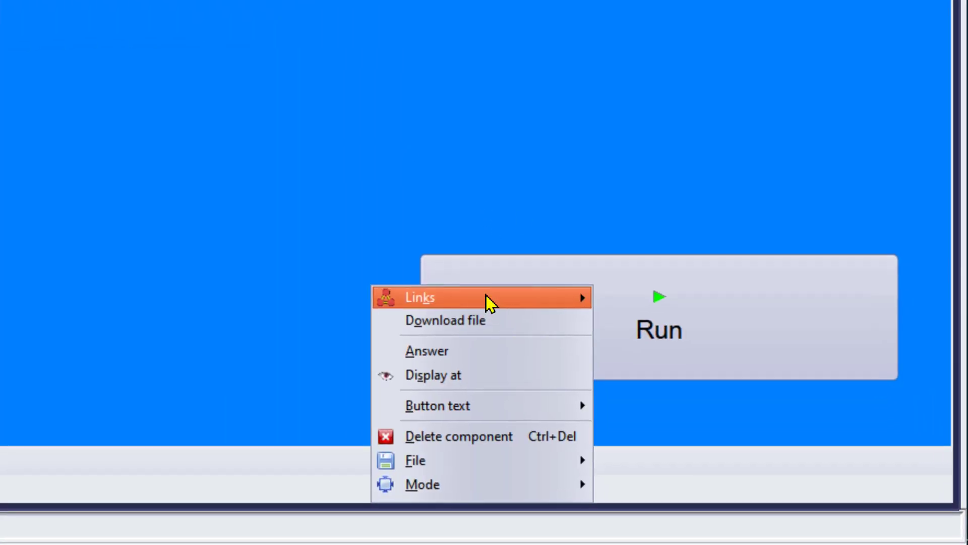
{"action": "mouse_move", "coordinate": [414, 459]}
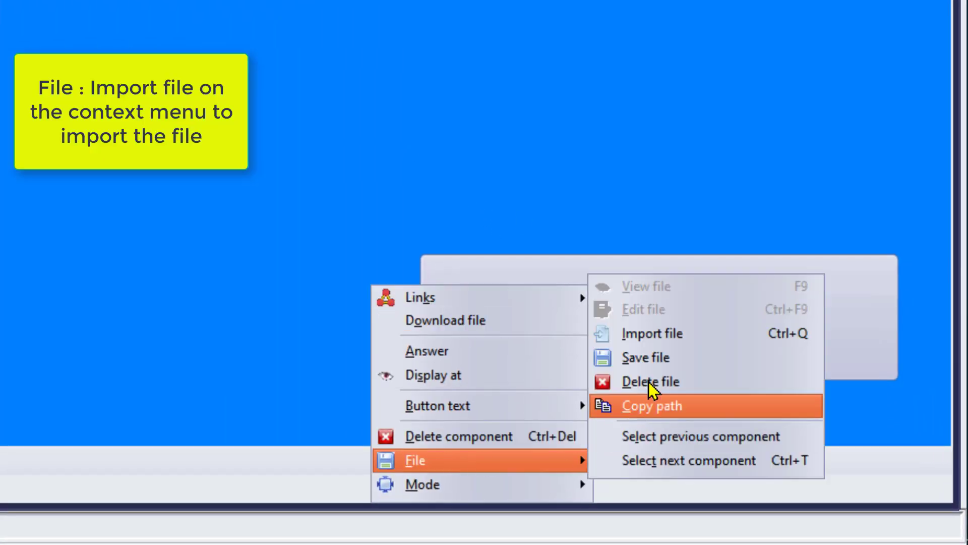
{"action": "left_click", "coordinate": [664, 336]}
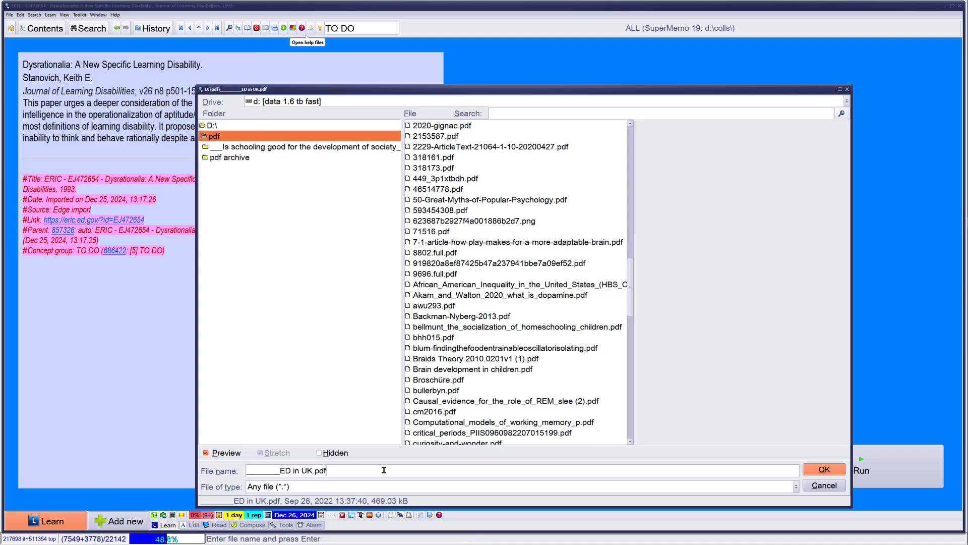
{"action": "key", "text": "ctrl+a"}
{"action": "type", "text": "file:///D:/pdf/______Dysrationalia_A_New_Specific_Learning_Disability.pdf"}
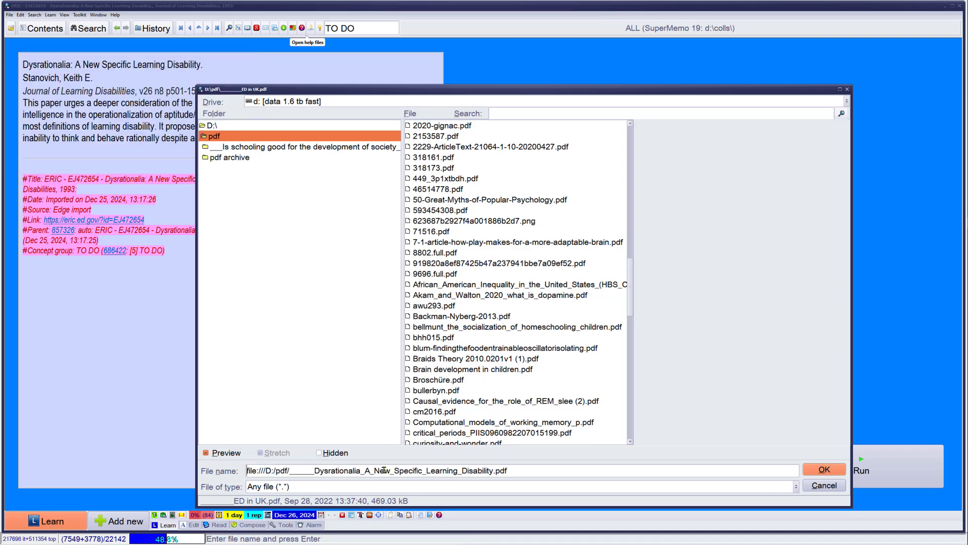
{"action": "key", "text": "Delete"}
{"action": "key", "text": "Delete"}
{"action": "key", "text": "Delete"}
{"action": "key", "text": "Delete"}
{"action": "key", "text": "Delete"}
{"action": "key", "text": "Delete"}
{"action": "key", "text": "Delete"}
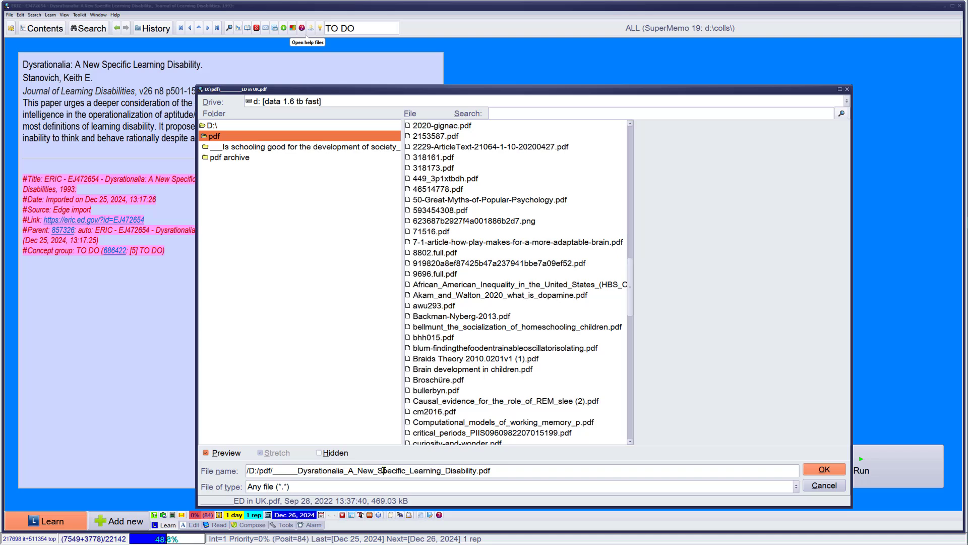
{"action": "key", "text": "Delete"}
{"action": "key", "text": "Return"}
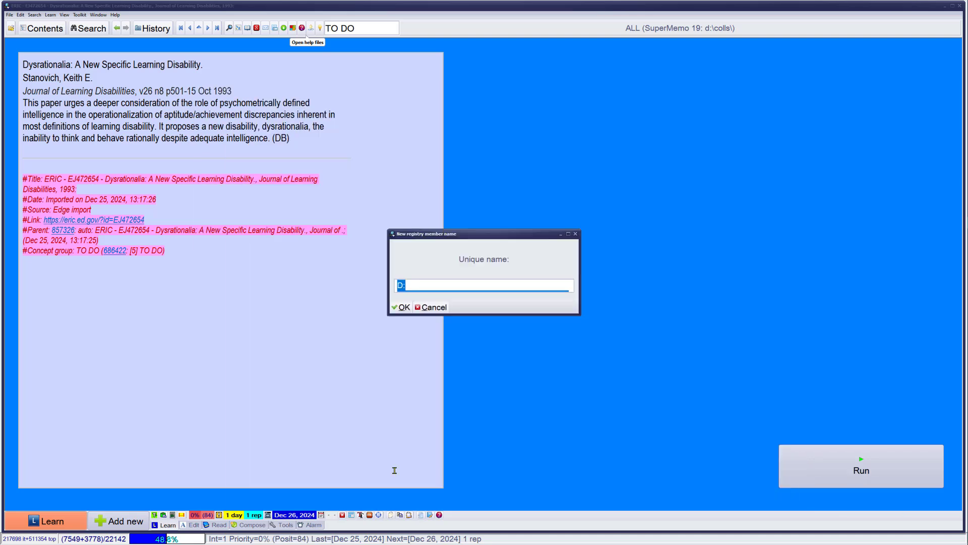
- Name the imported PDF 'dysrationalia' and delete the original copy
{"action": "type", "text": "dys"}
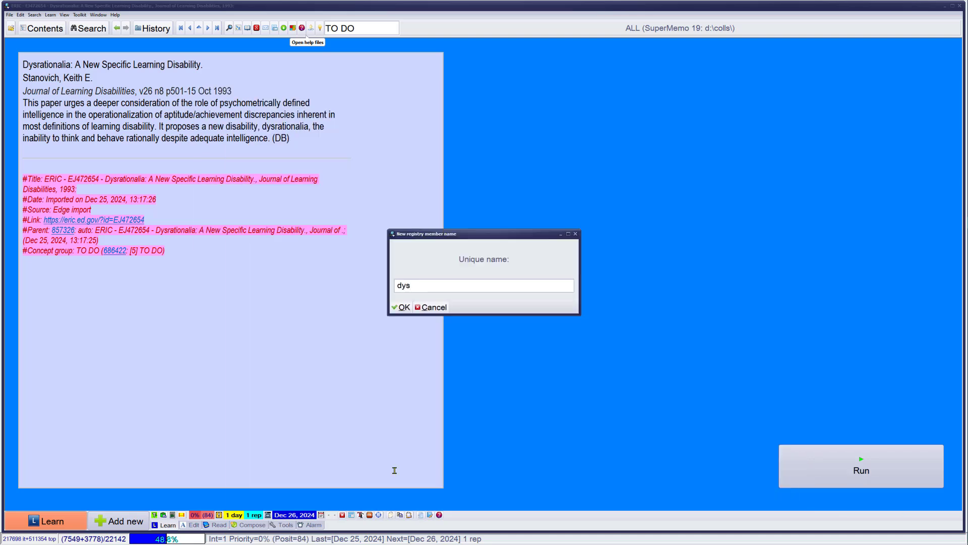
{"action": "type", "text": "rationali"}
{"action": "type", "text": "a"}
{"action": "left_click", "coordinate": [401, 308]}
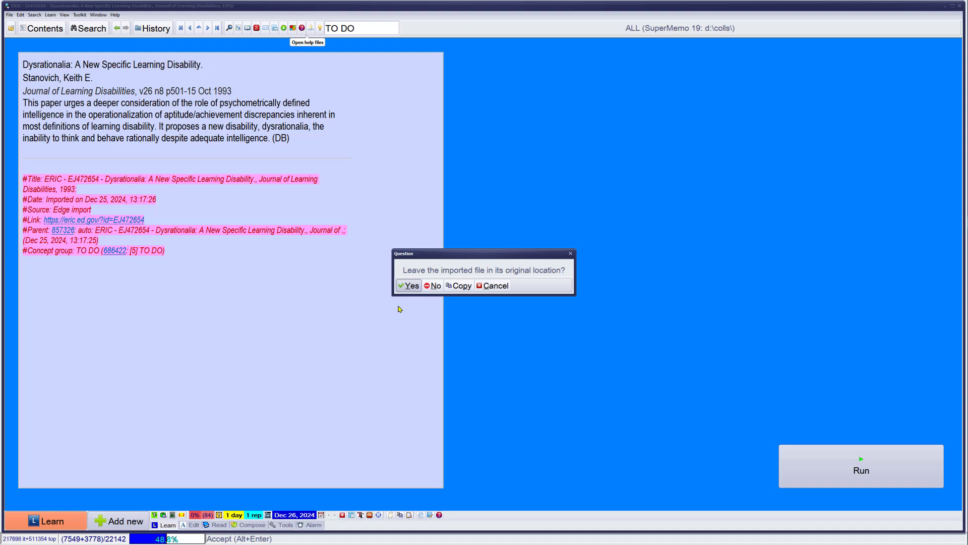
{"action": "left_click", "coordinate": [435, 285]}
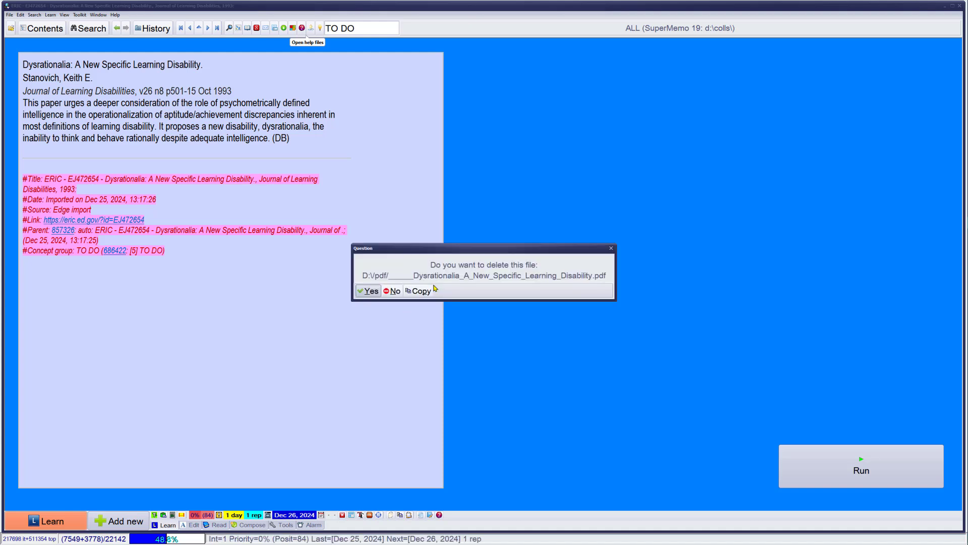
{"action": "left_click", "coordinate": [369, 294]}
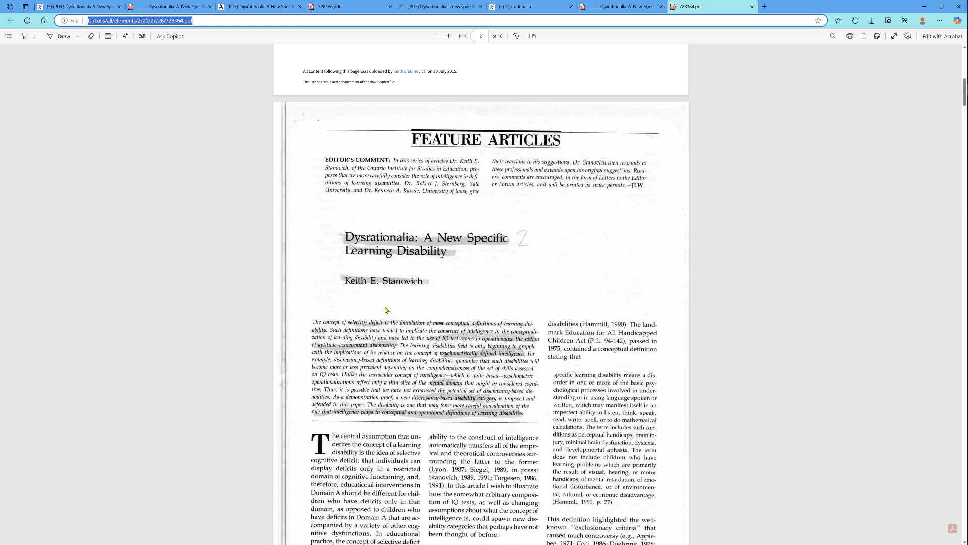
{"action": "scroll", "coordinate": [399, 303], "scroll_direction": "down", "scroll_amount": 1, "text": "ctrl"}
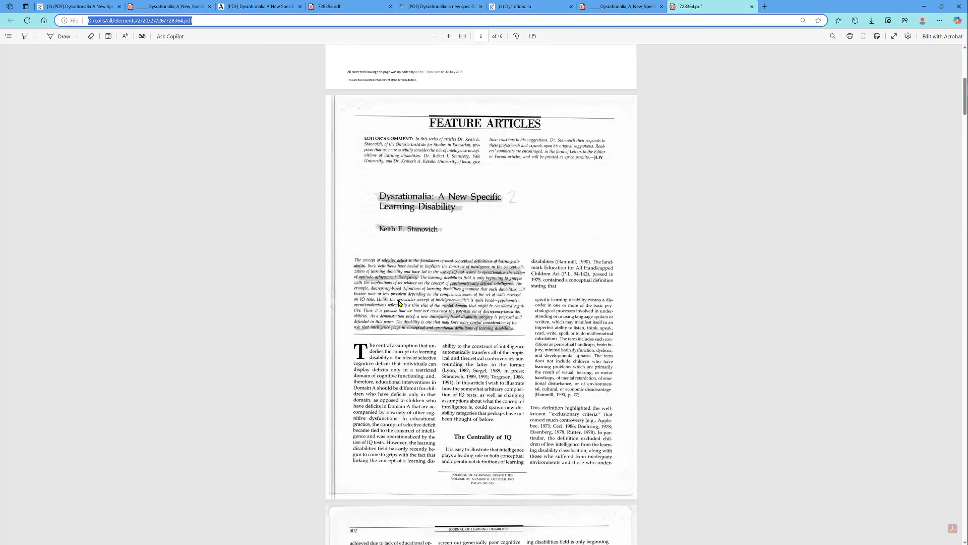
- Snip the article's opening PDF page and paste it into SuperMemo with the default picture name
{"action": "key", "text": "shift+super+s"}
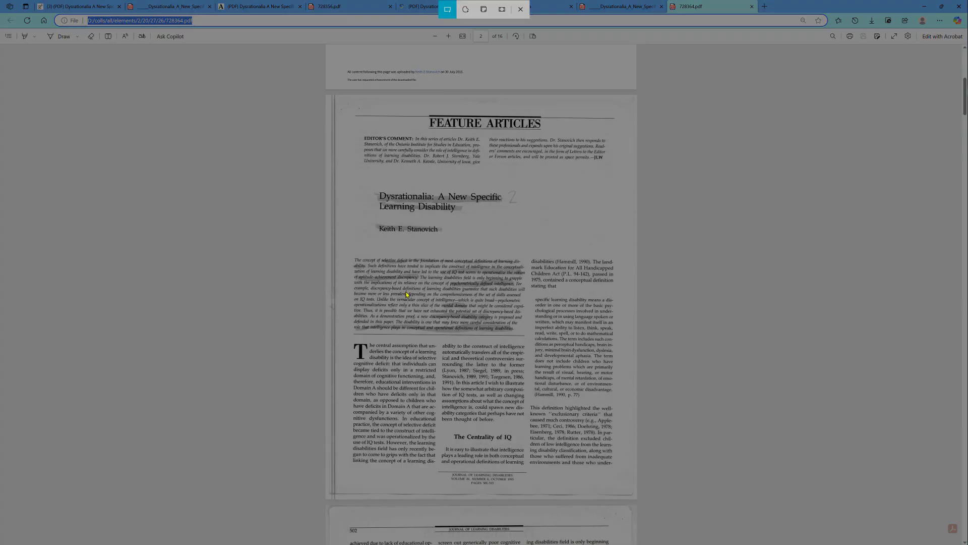
{"action": "mouse_move", "coordinate": [344, 105]}
{"action": "left_mouse_down"}
{"action": "mouse_move", "coordinate": [632, 491]}
{"action": "mouse_move", "coordinate": [625, 471]}
{"action": "left_mouse_up"}
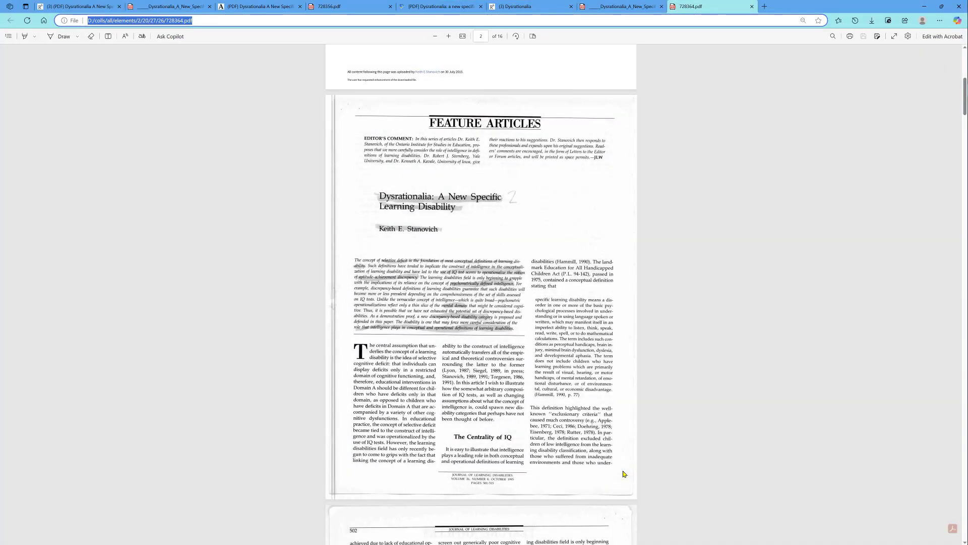
{"action": "key", "text": "alt+Tab"}
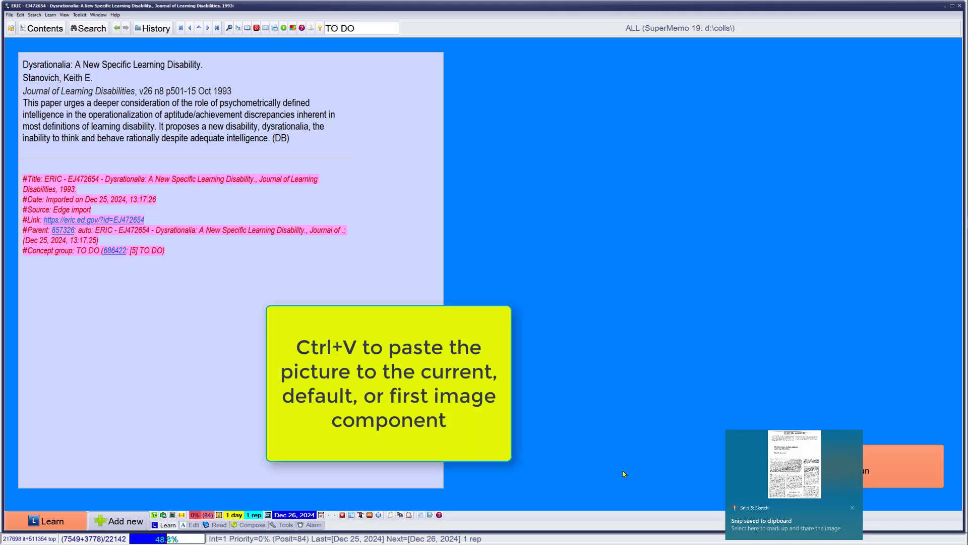
{"action": "key", "text": "ctrl+v"}
{"action": "key", "text": "Return"}
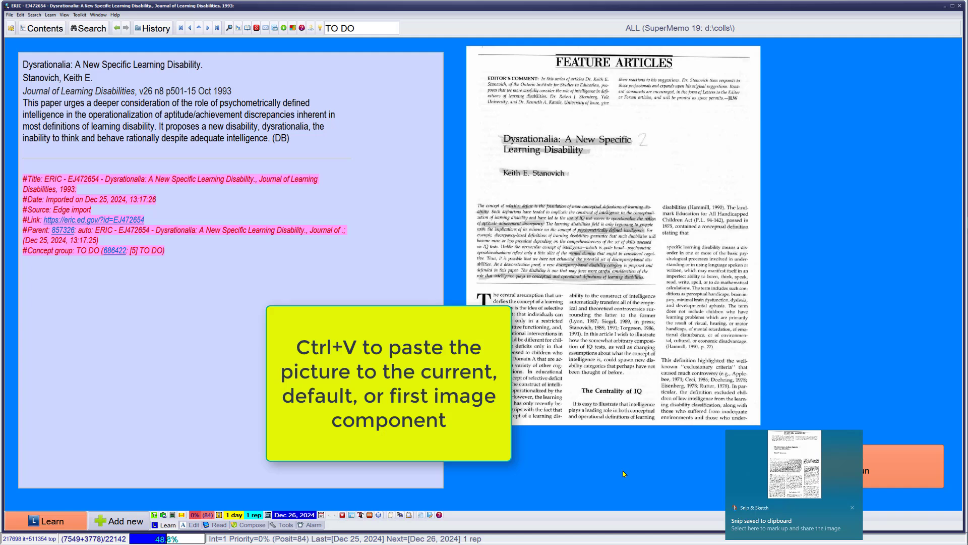
- Send Copilot a 'convert to text' request with the page snip attached
{"action": "key", "text": "alt+Tab"}
{"action": "type", "text": "con"}
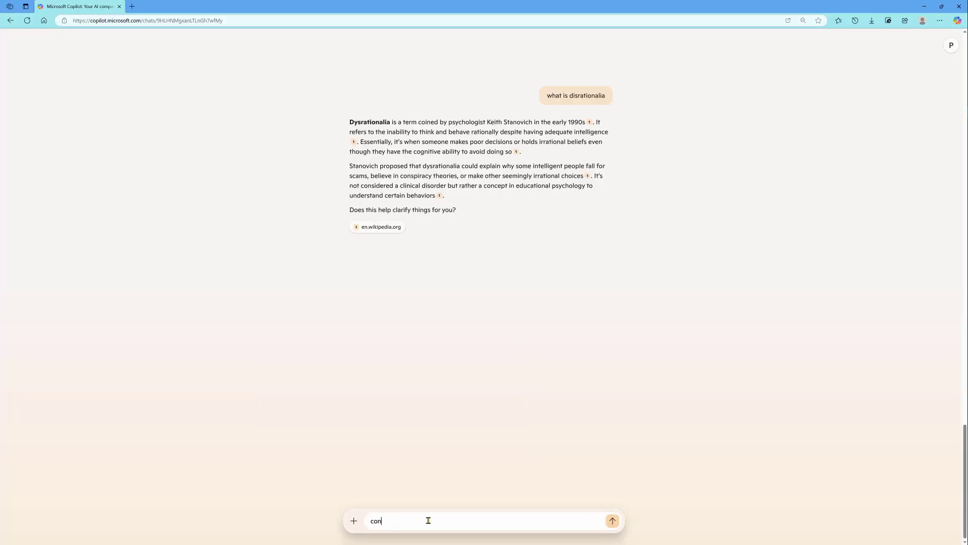
{"action": "type", "text": "vert to text:"}
{"action": "key", "text": "shift+Return"}
{"action": "key", "text": "ctrl+v"}
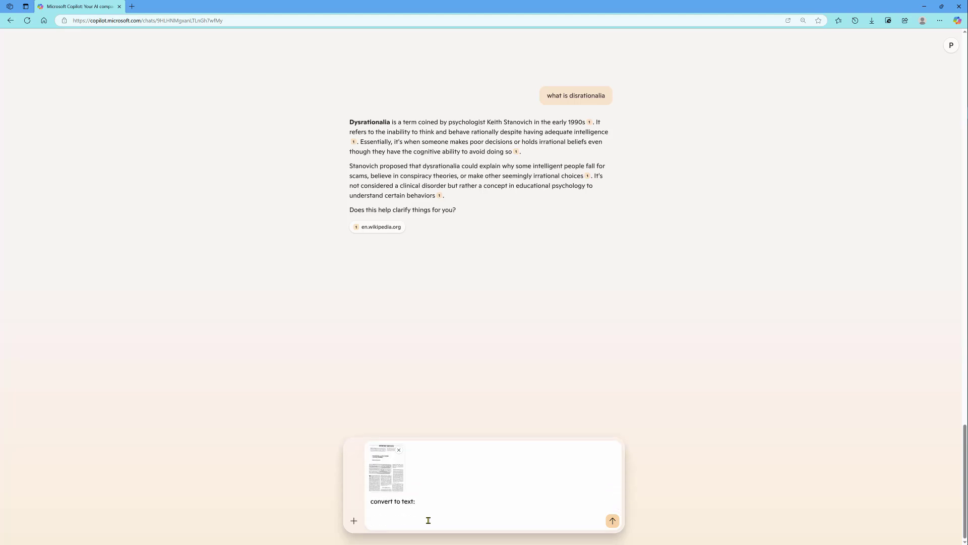
{"action": "key", "text": "Return"}
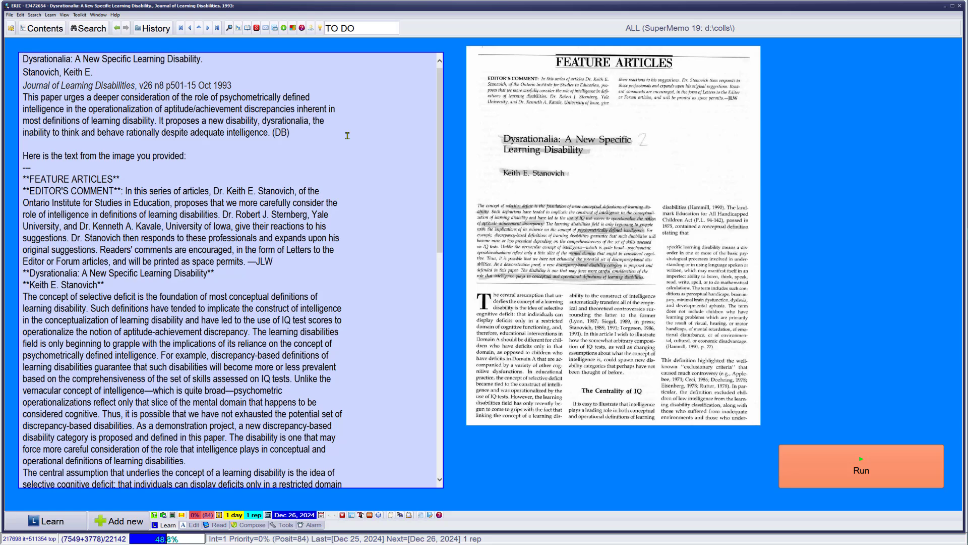
- Run Fit all pictures on the article page image after leaving text editing
{"action": "key", "text": "Escape"}
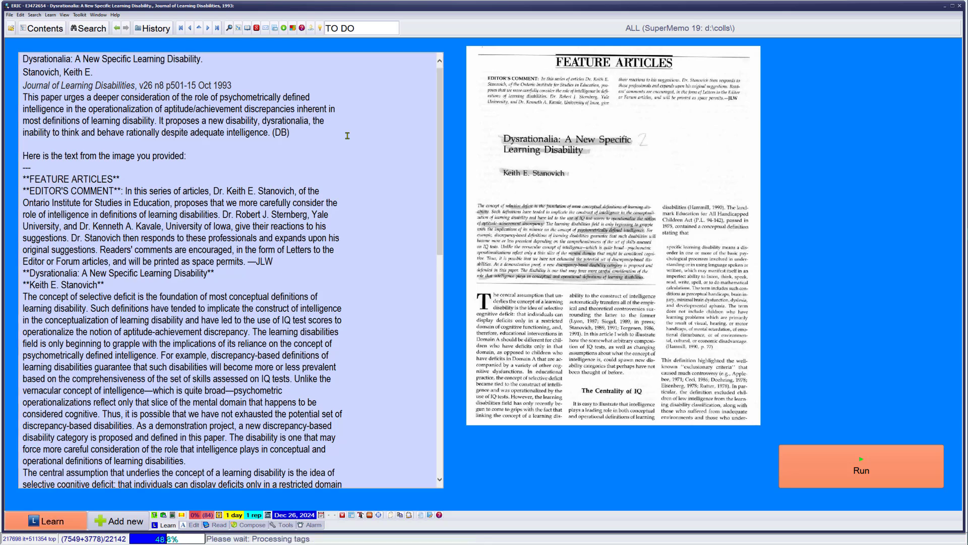
{"action": "key", "text": "ctrl+Return"}
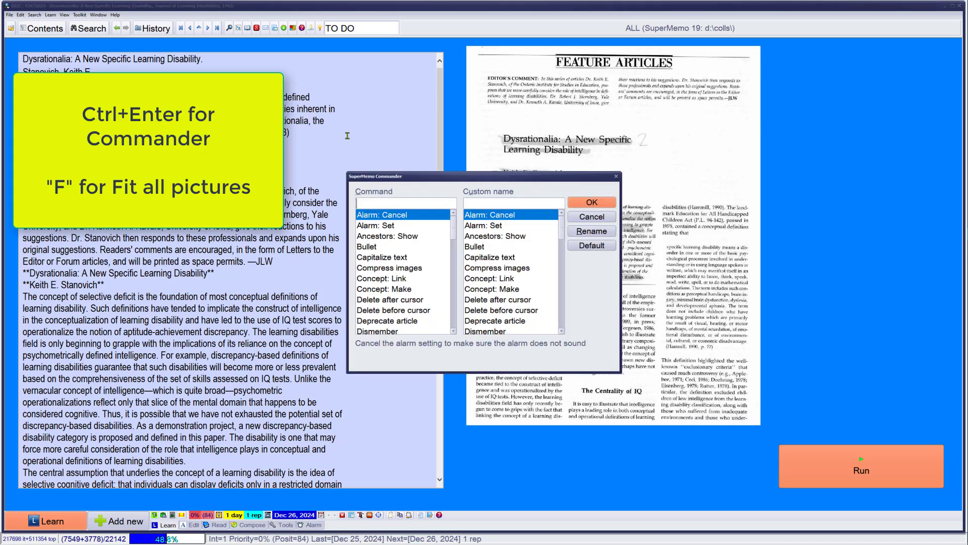
{"action": "type", "text": "f"}
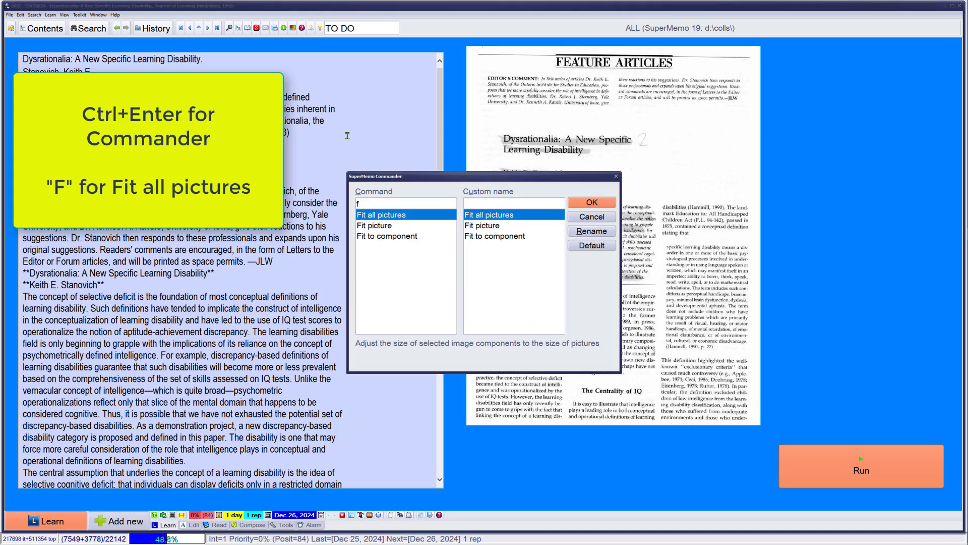
{"action": "key", "text": "Return"}
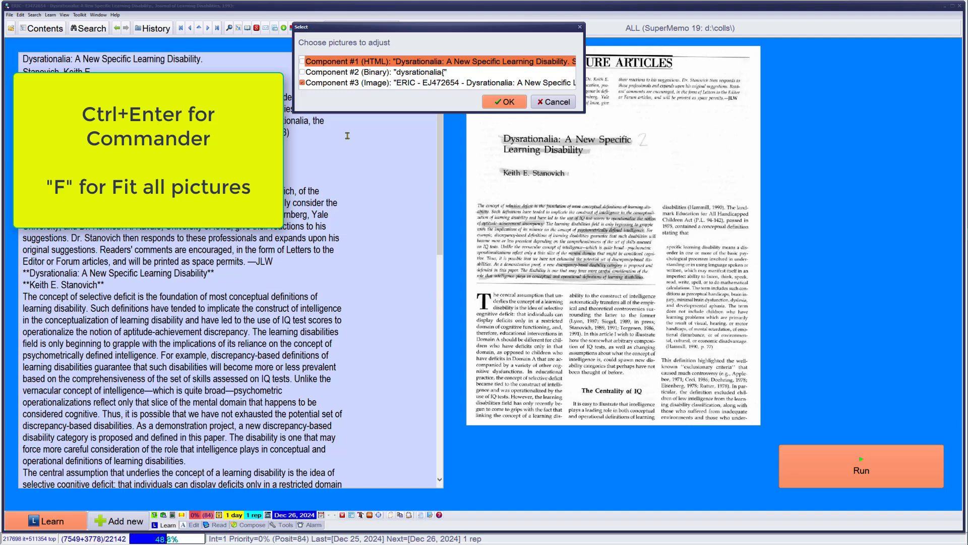
{"action": "key", "text": "Return"}
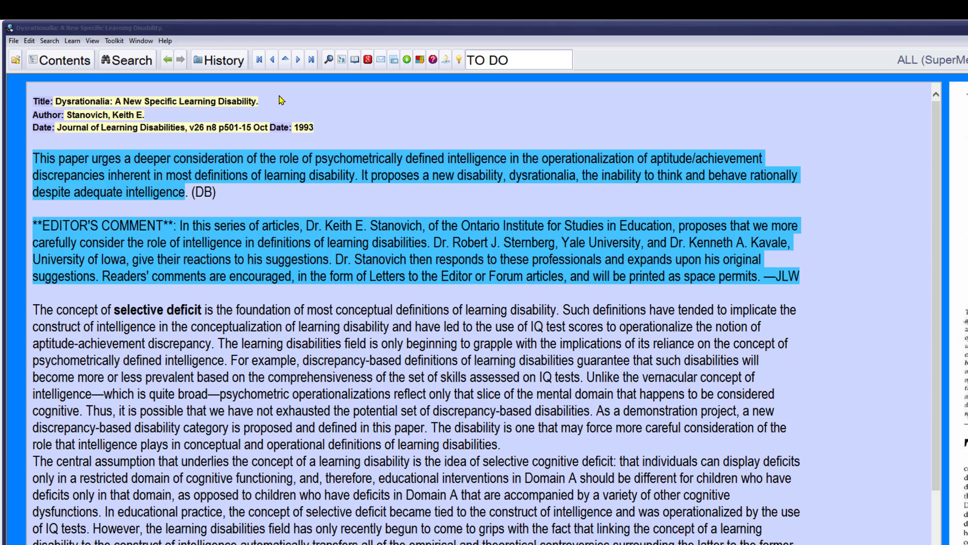
{"action": "left_click", "coordinate": [298, 60]}
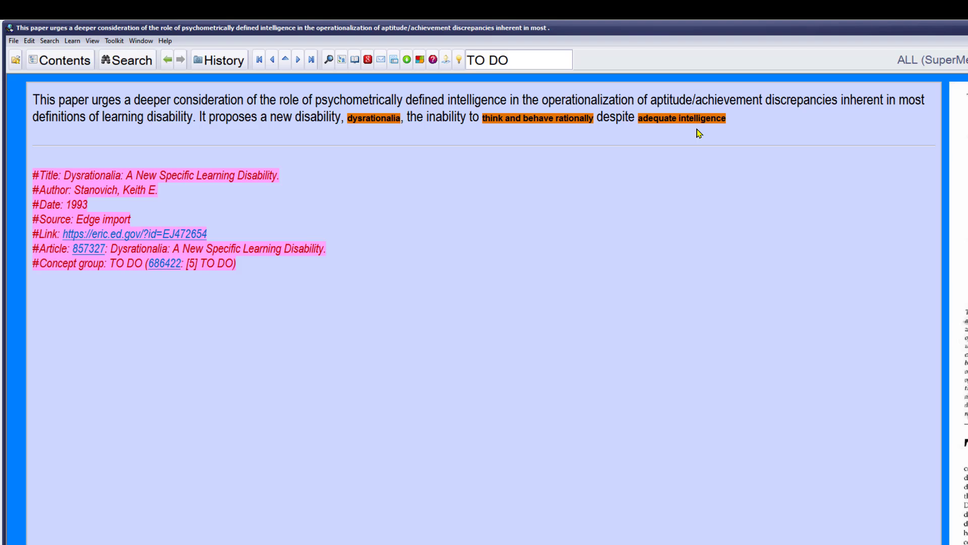
{"action": "left_click", "coordinate": [285, 60]}
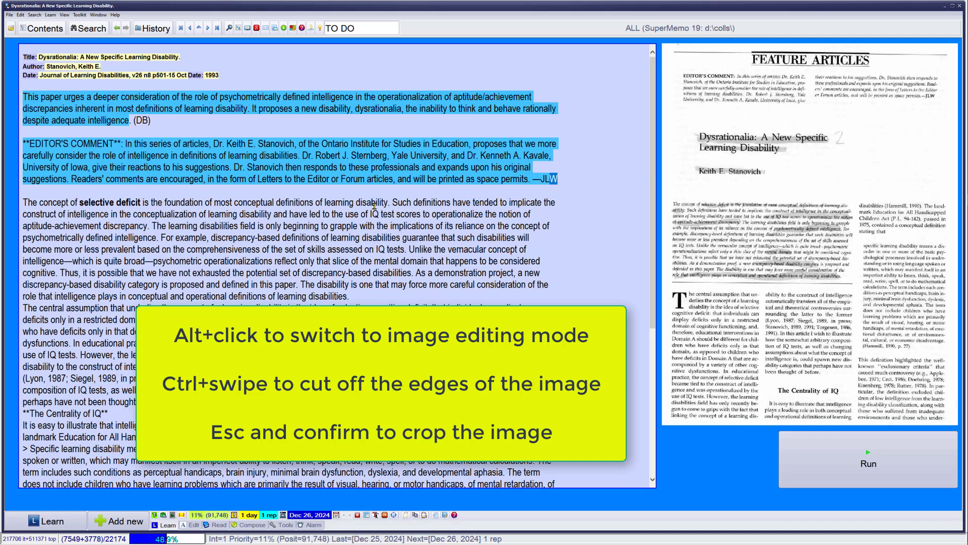
- Trim the page header and left edge off the picture and save the crop permanently
{"action": "left_click", "coordinate": [825, 217]}
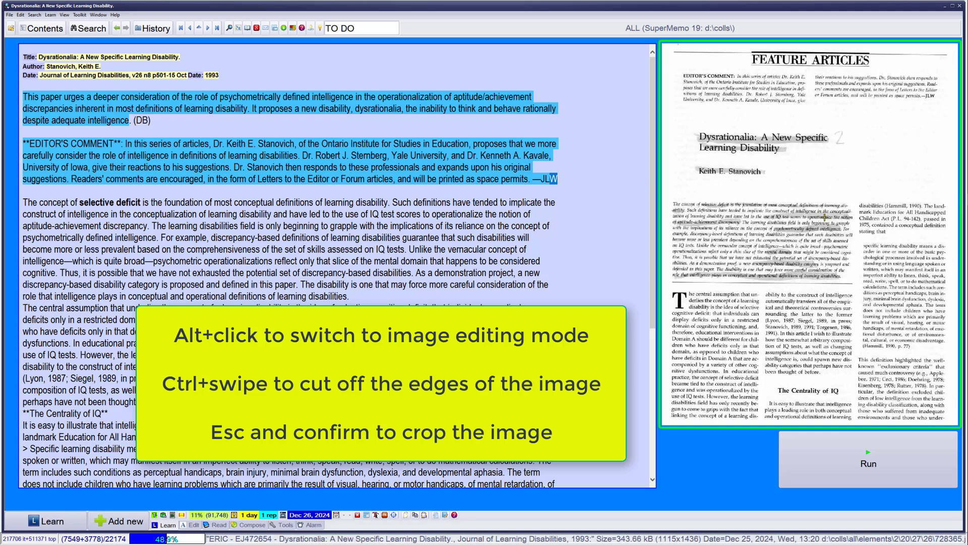
{"action": "left_click_drag", "start_coordinate": [824, 216], "coordinate": [798, 123]}
{"action": "mouse_move", "coordinate": [701, 103]}
{"action": "left_mouse_down"}
{"action": "mouse_move", "coordinate": [852, 93]}
{"action": "mouse_move", "coordinate": [735, 146]}
{"action": "mouse_move", "coordinate": [736, 178]}
{"action": "left_mouse_up"}
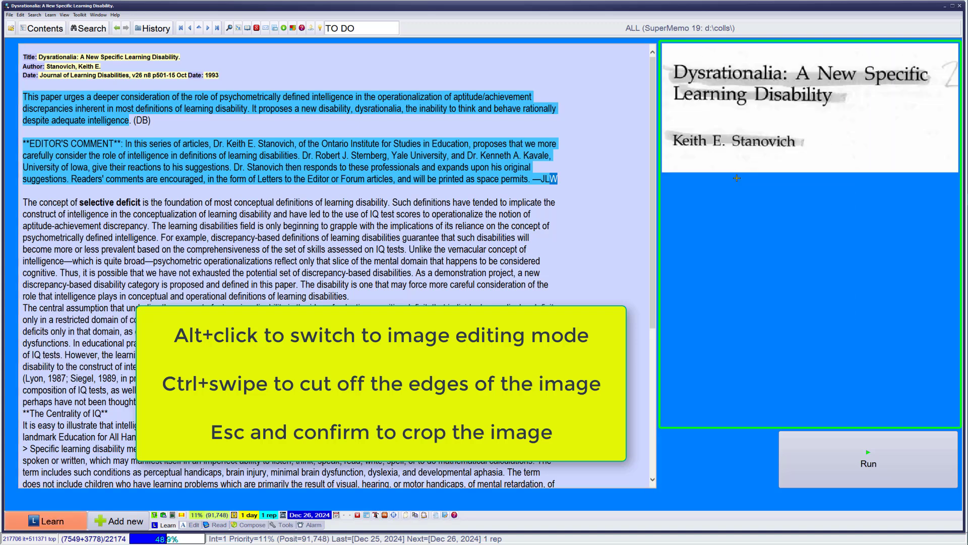
{"action": "key", "text": "Escape"}
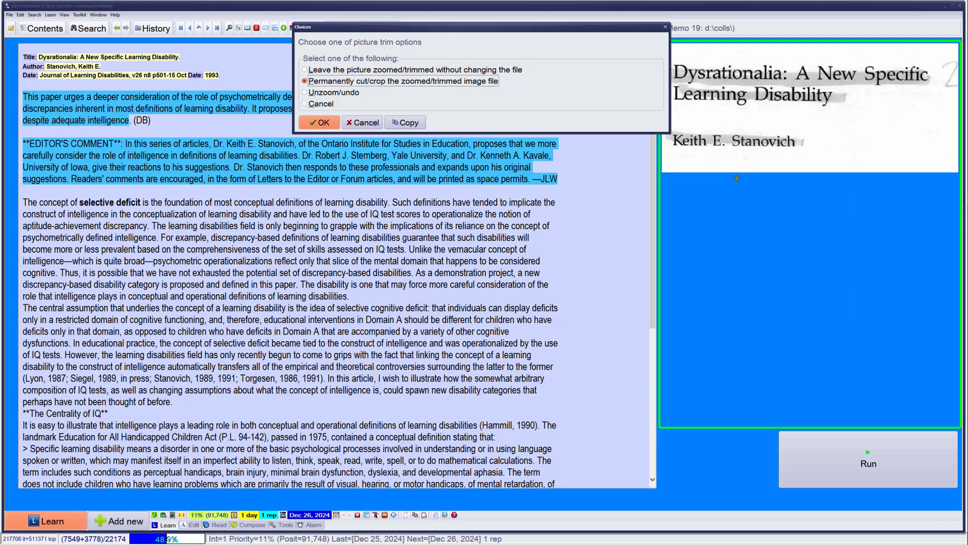
{"action": "key", "text": "Return"}
{"action": "key", "text": "Return"}
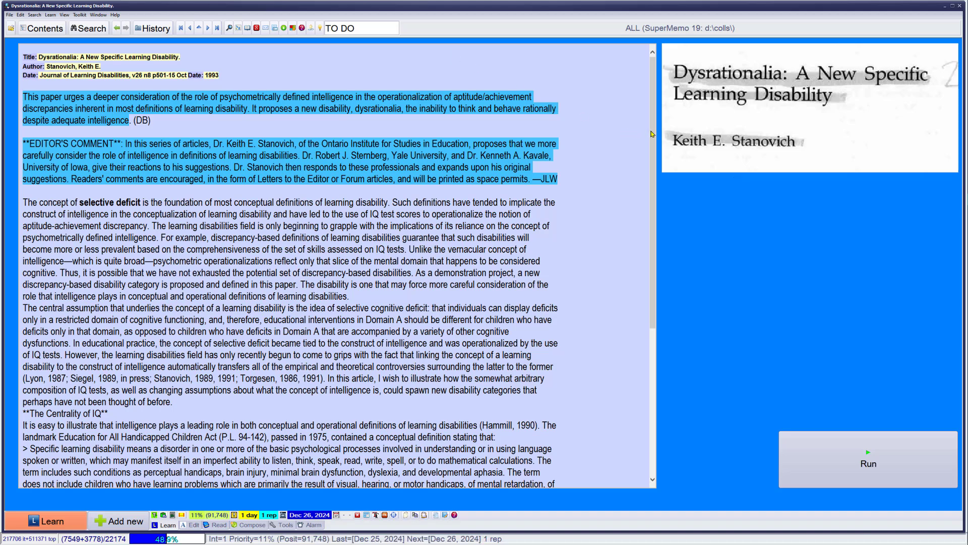
{"action": "left_click_drag", "start_coordinate": [651, 145], "coordinate": [651, 287]}
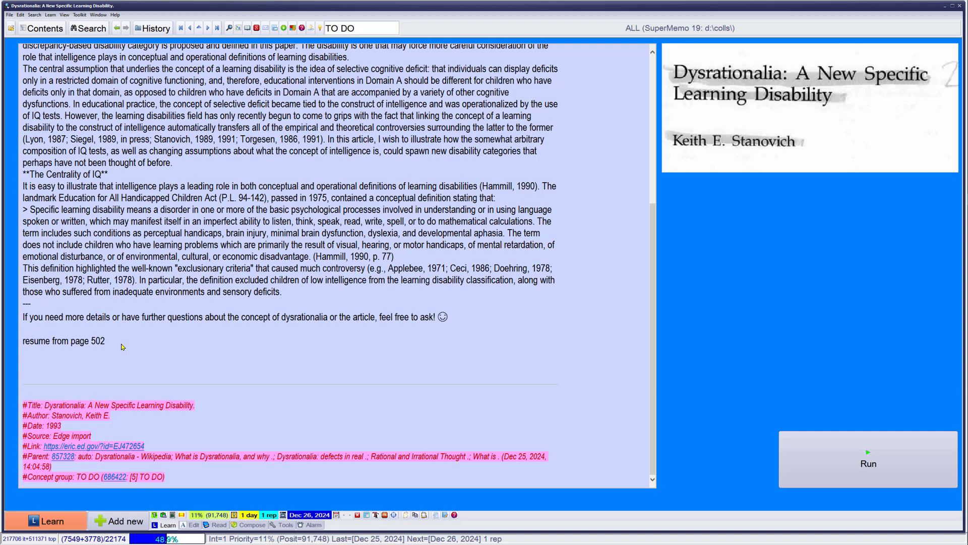
- Enter 11 as the Percent value in Element Priority
{"action": "key", "text": "alt+p"}
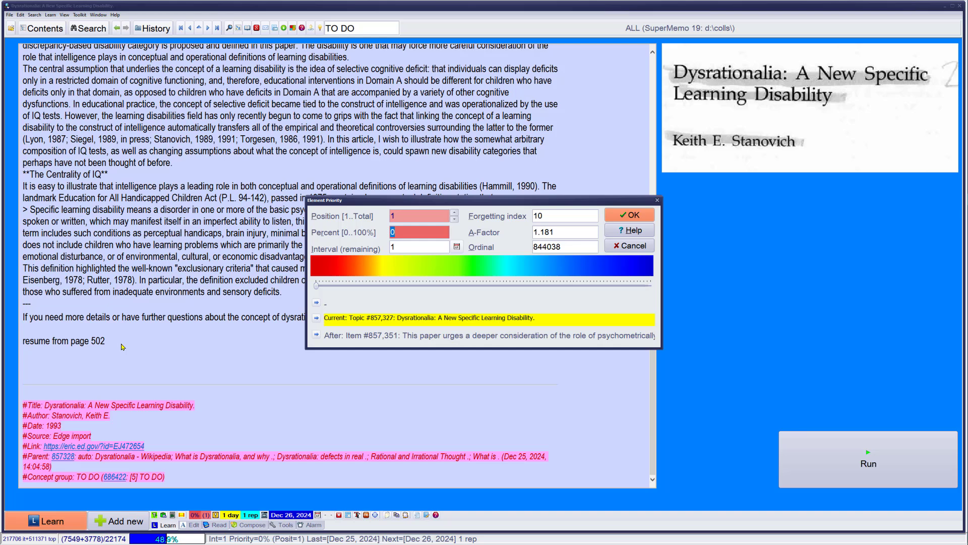
{"action": "type", "text": "11"}
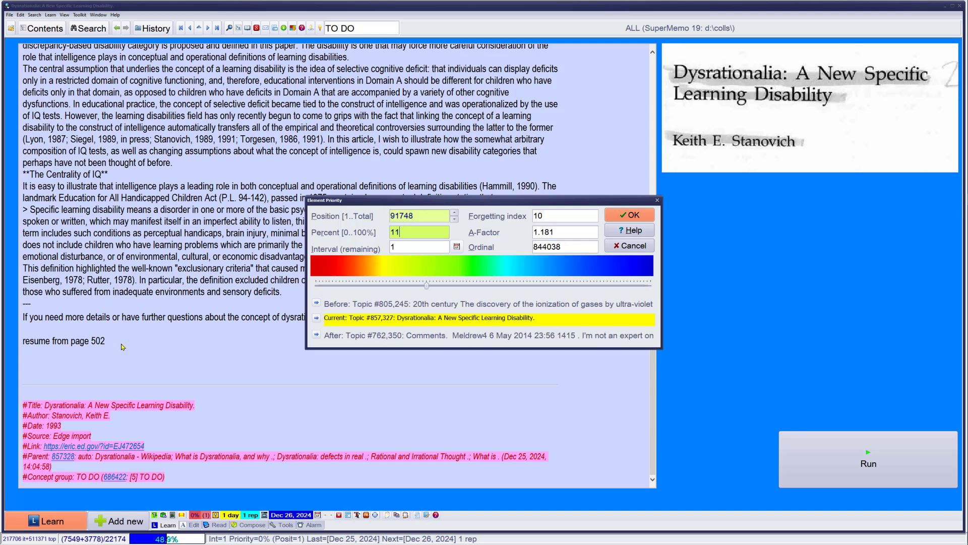